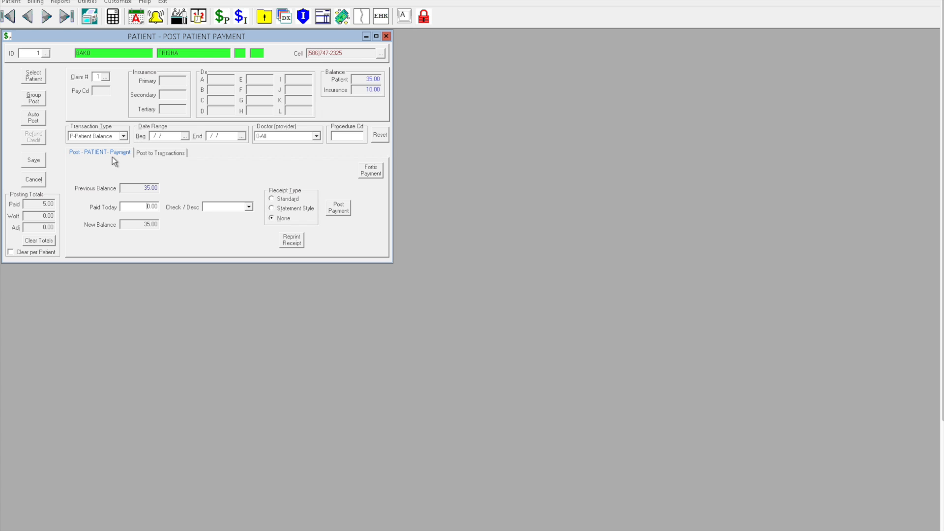
Enter 4 as the Paid Today amount and launch the Fortis card payment portal.
left_click(150, 207)
type("4")
left_click(373, 170)
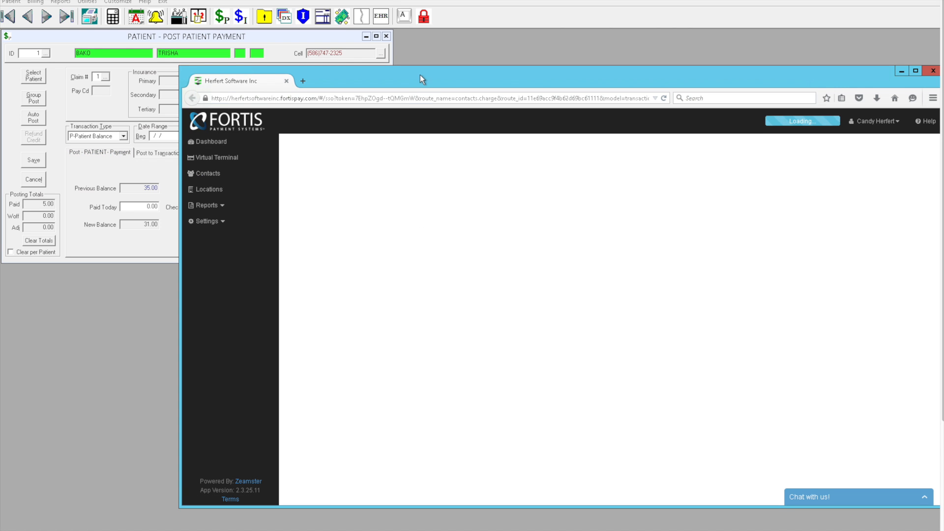
Enter 4.00 as the Fortis Transaction Amount.
left_click(432, 287)
type("4.00")
left_click_drag(433, 287, 403, 291)
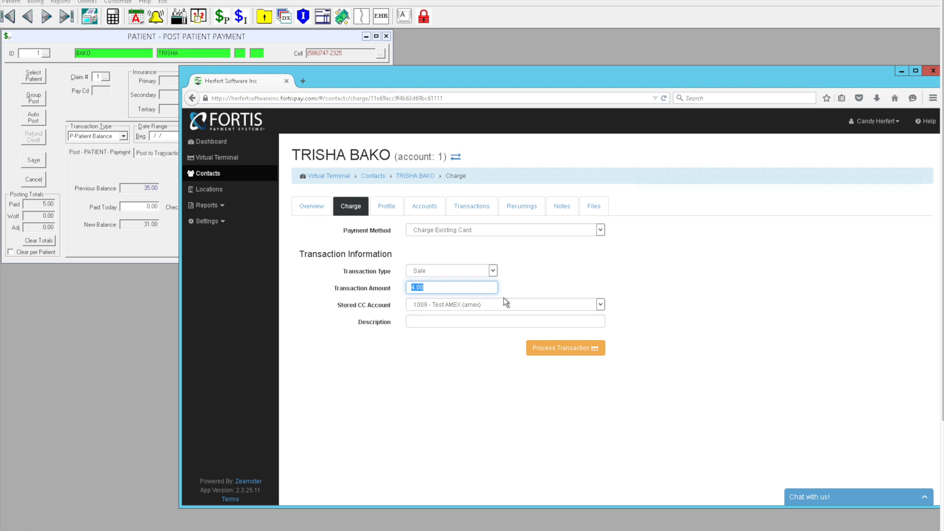
Review the stored Test AMEX card, then set Payment Method to Charge New Card.
left_click(600, 305)
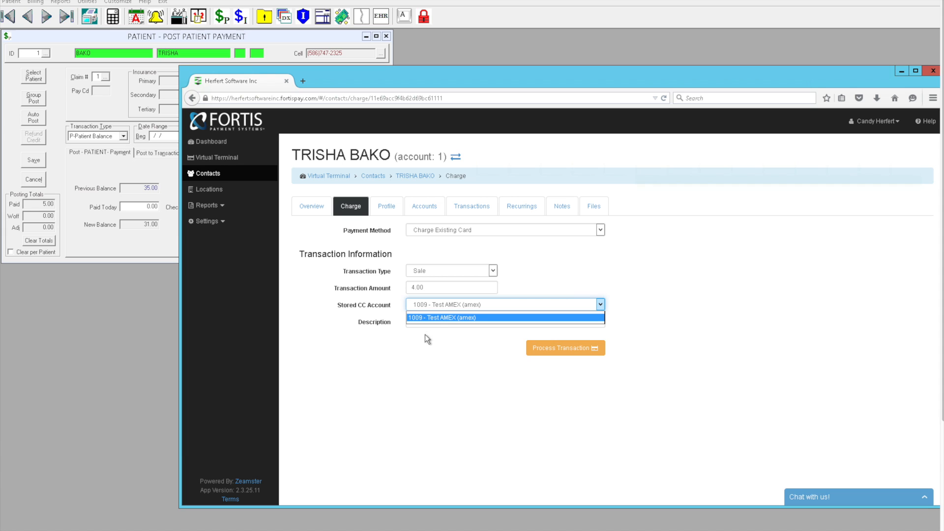
left_click(366, 319)
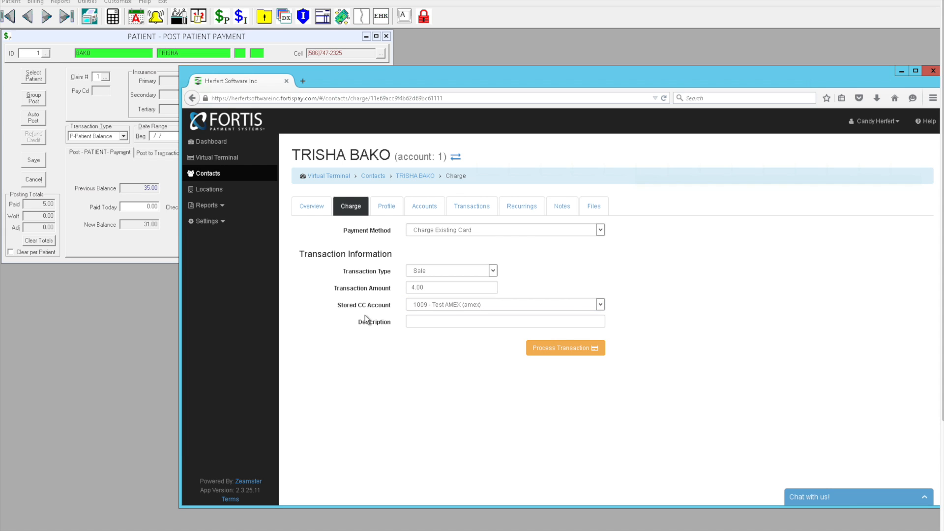
left_click(446, 234)
left_click(439, 247)
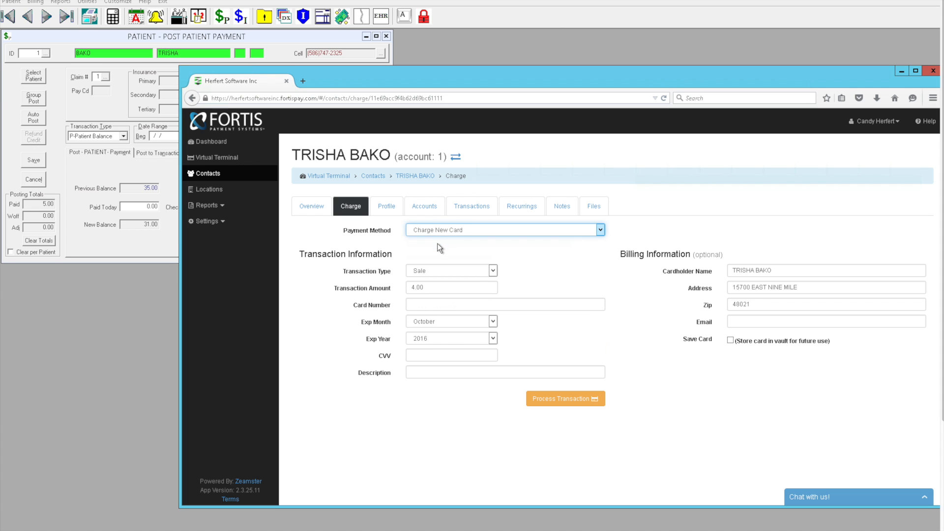
Enter a partial card number and tick Save Card for future use.
left_click(417, 304)
type("5154")
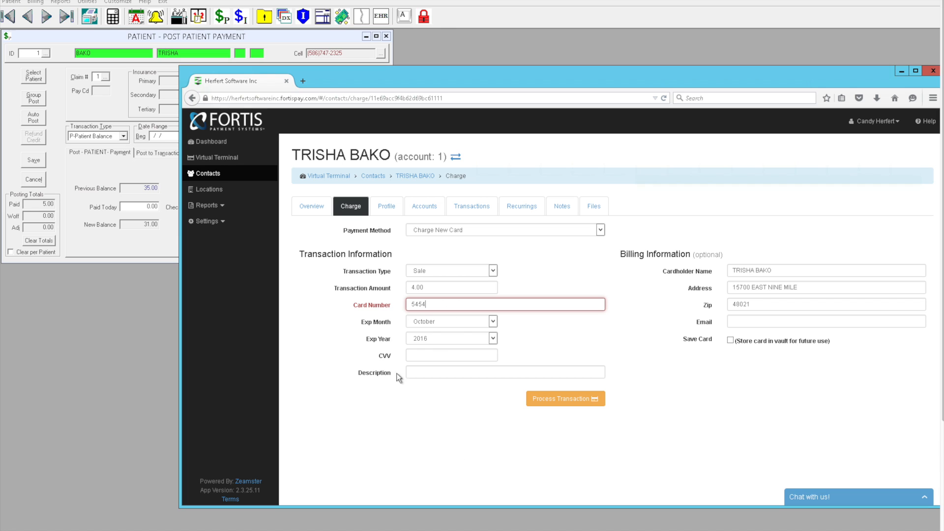
left_click(731, 341)
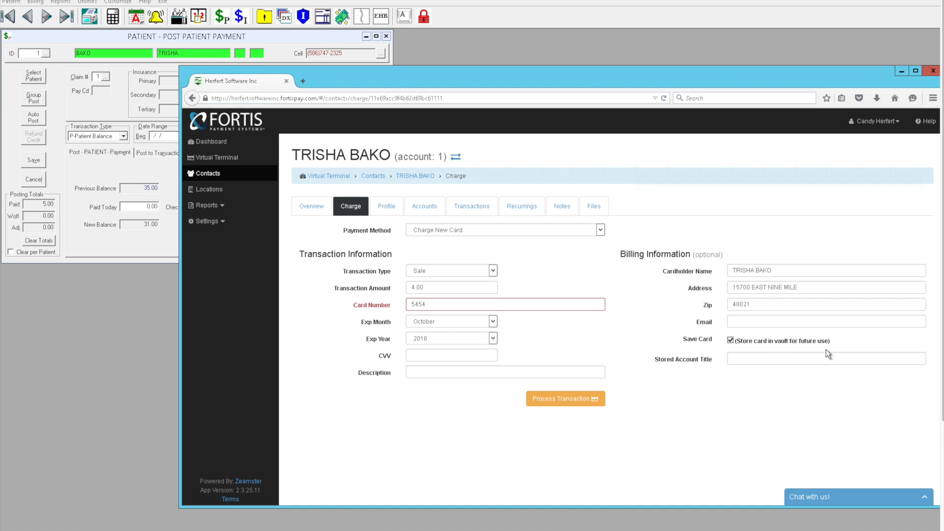
Title the stored card 'Debit' in Stored Account Title.
left_click(748, 359)
type("HSA")
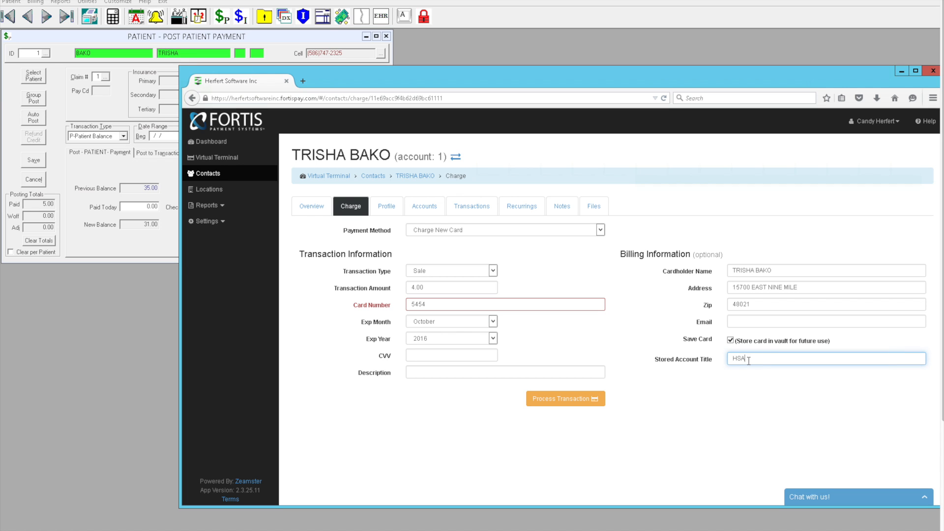
key("BackSpace")
key("BackSpace")
type("Debit")
left_click(423, 233)
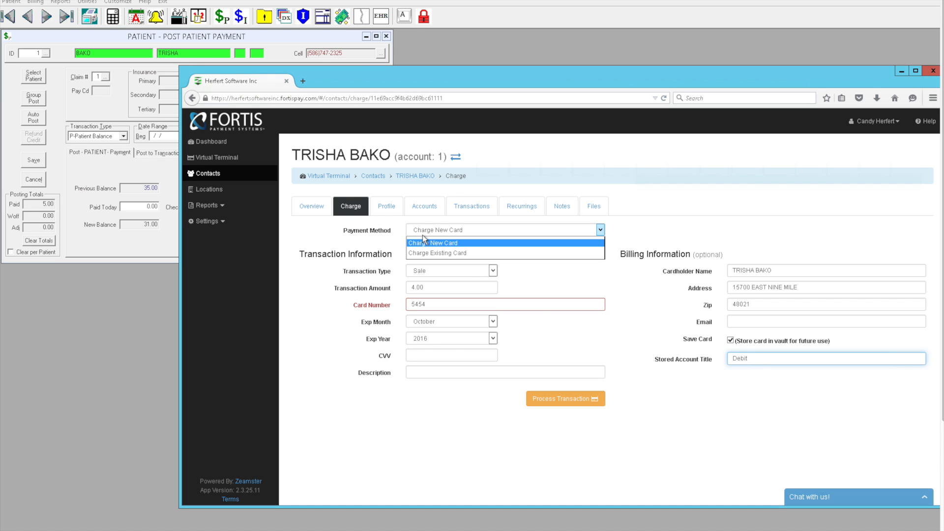
Switch back to Charge Existing Card and process the 4.00 sale on the stored AMEX card.
left_click(423, 251)
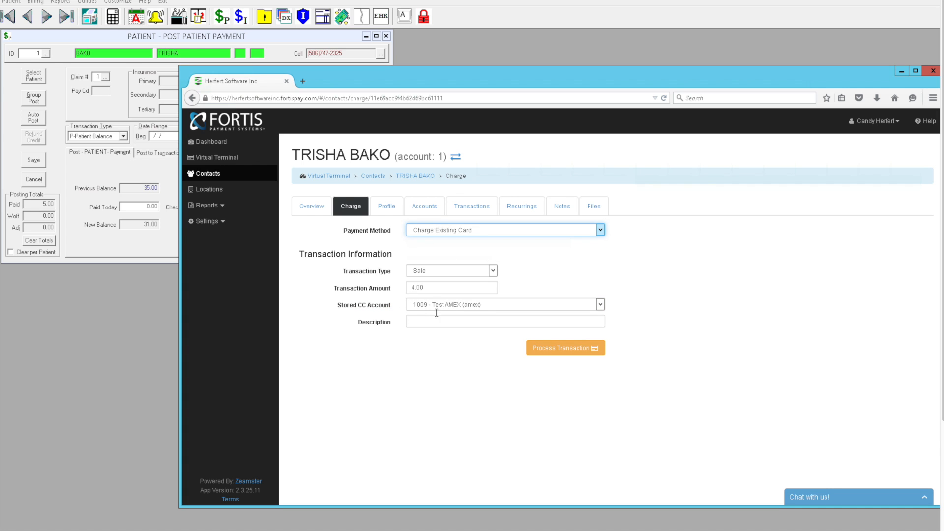
left_click(544, 351)
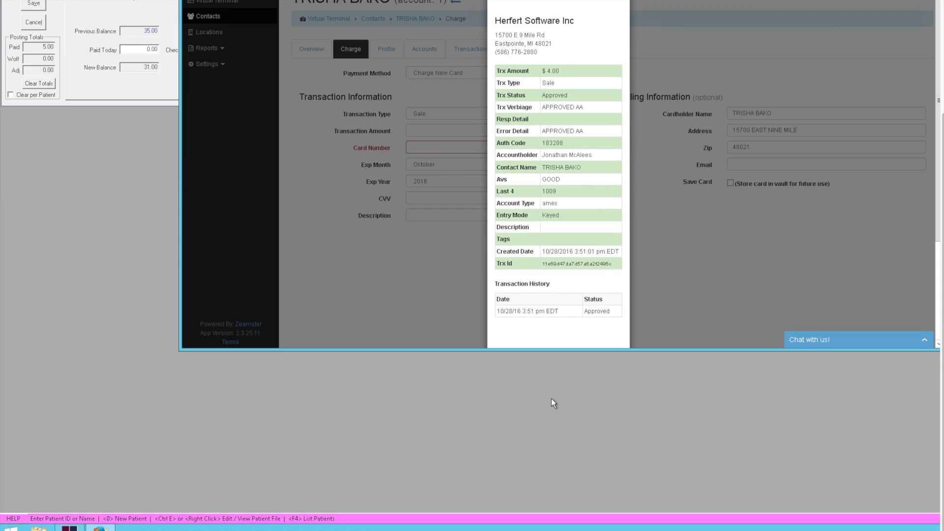
Review the approved transaction detail, choose Email Receipt, and close the Fortis browser window.
scroll(549, 441, "down", 2)
scroll(549, 284, "down", 1)
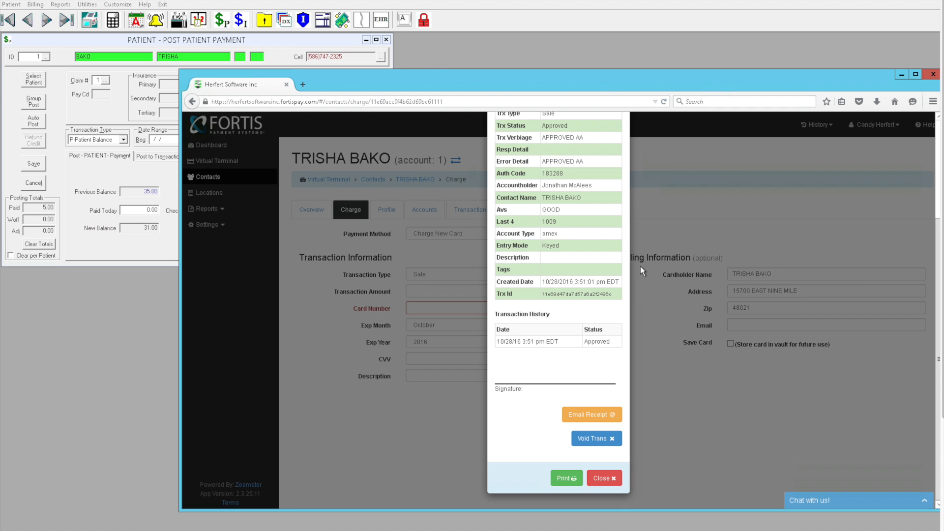
left_click(575, 415)
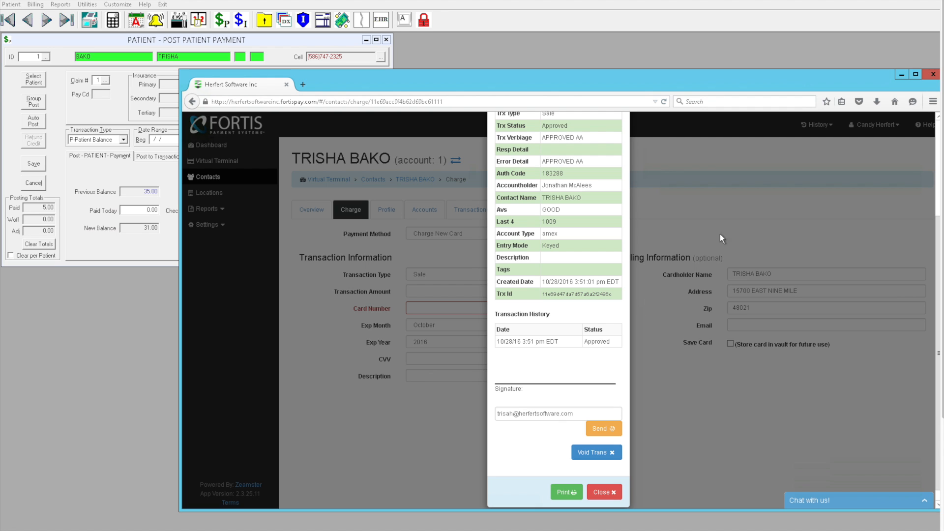
left_click(932, 75)
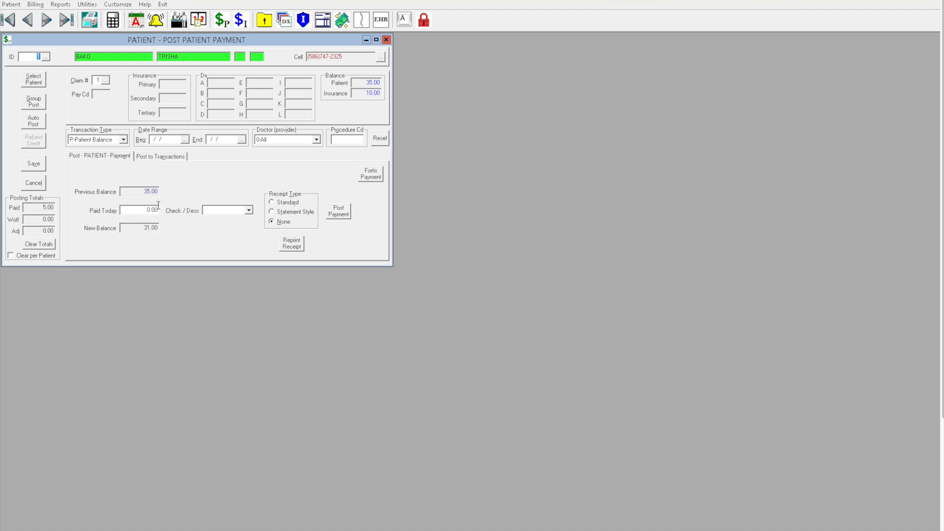
left_click(368, 176)
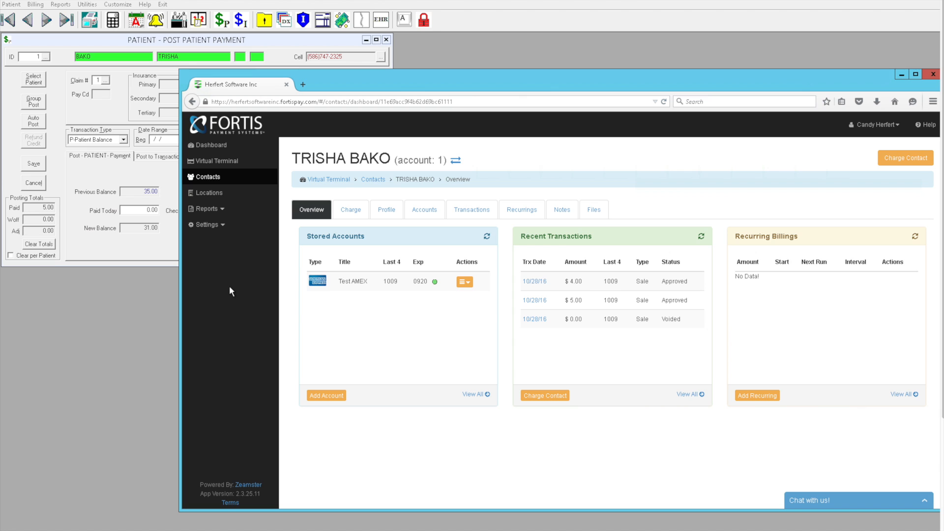
left_click(933, 75)
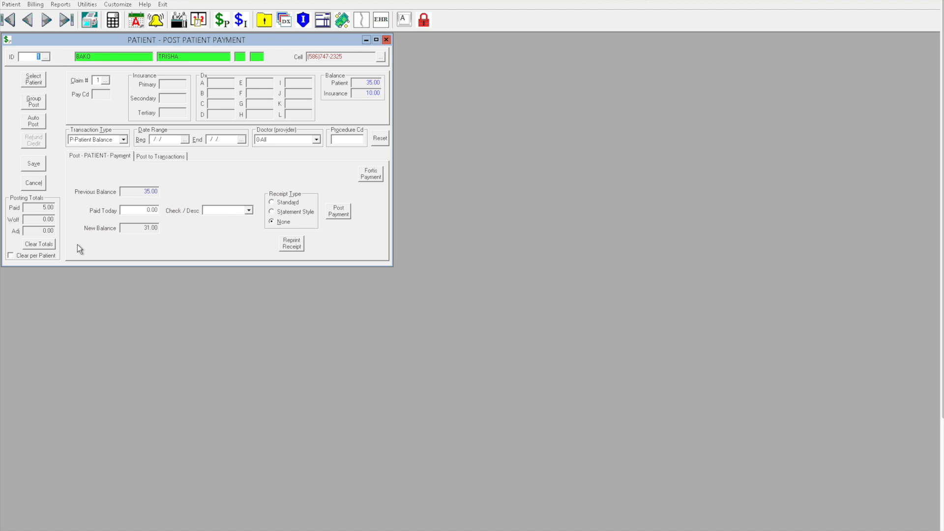
Auto Post the Fortis payment, acknowledge completion, and discard pending unsaved changes.
left_click(30, 120)
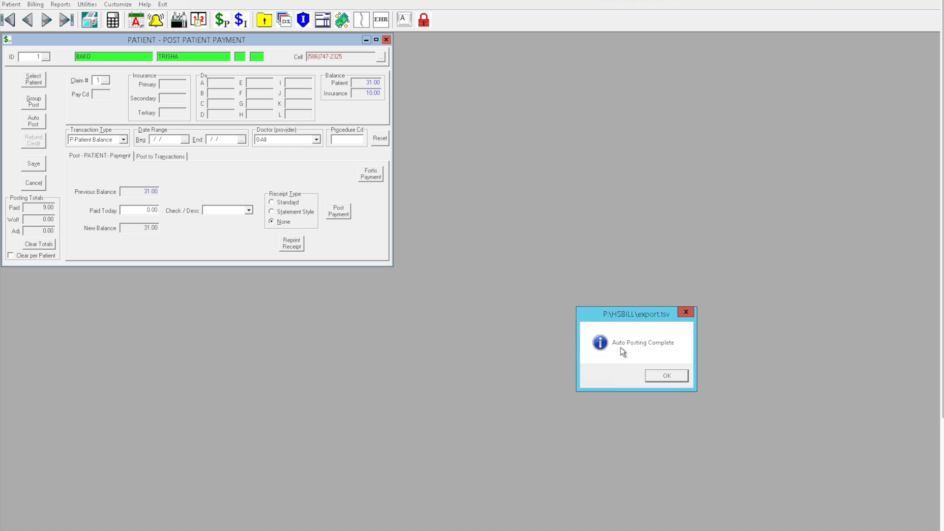
left_click(674, 378)
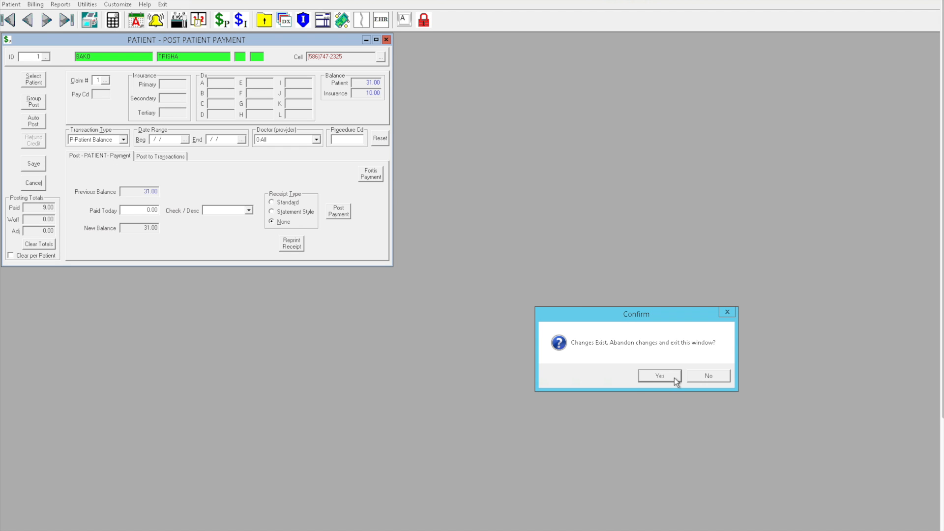
left_click(654, 378)
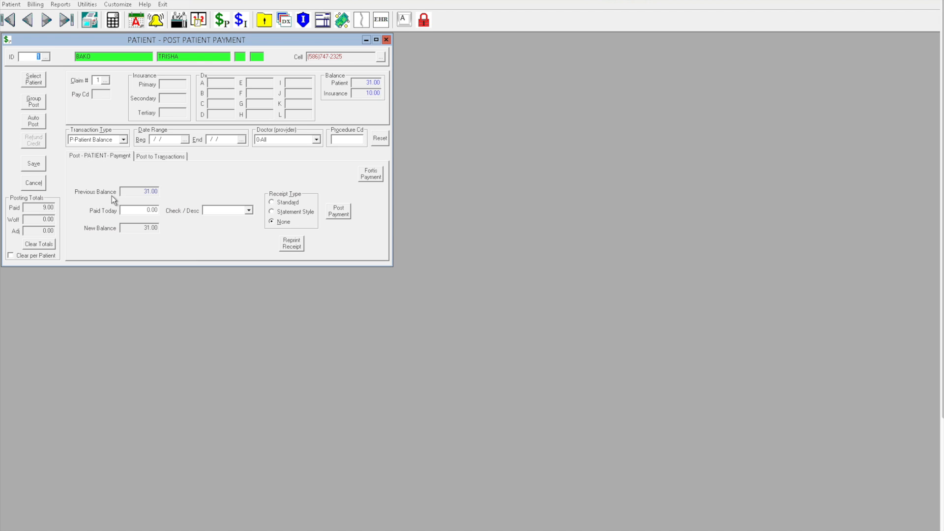